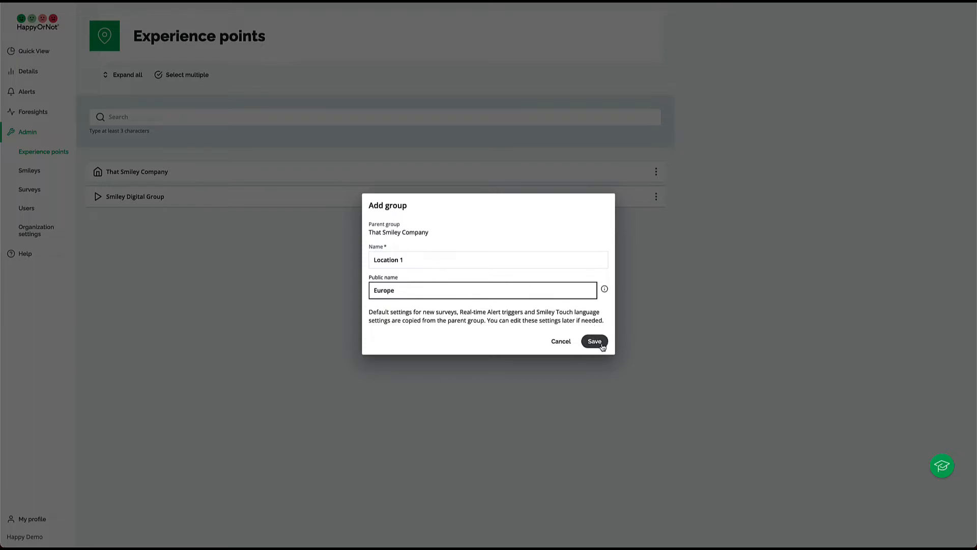
# Save the Location 1 group with the public name Europe, and open its settings to review the defaults
pyautogui.click(602, 345)
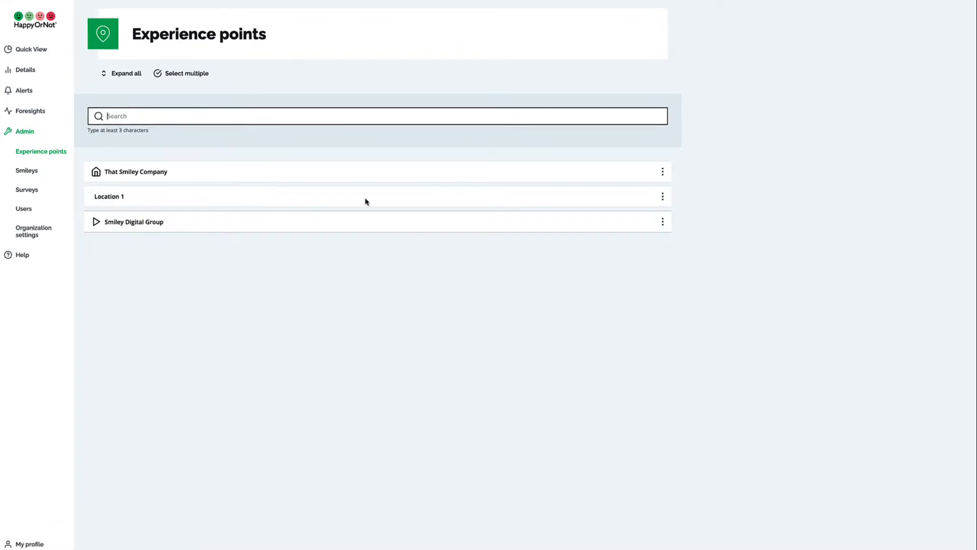
pyautogui.click(662, 201)
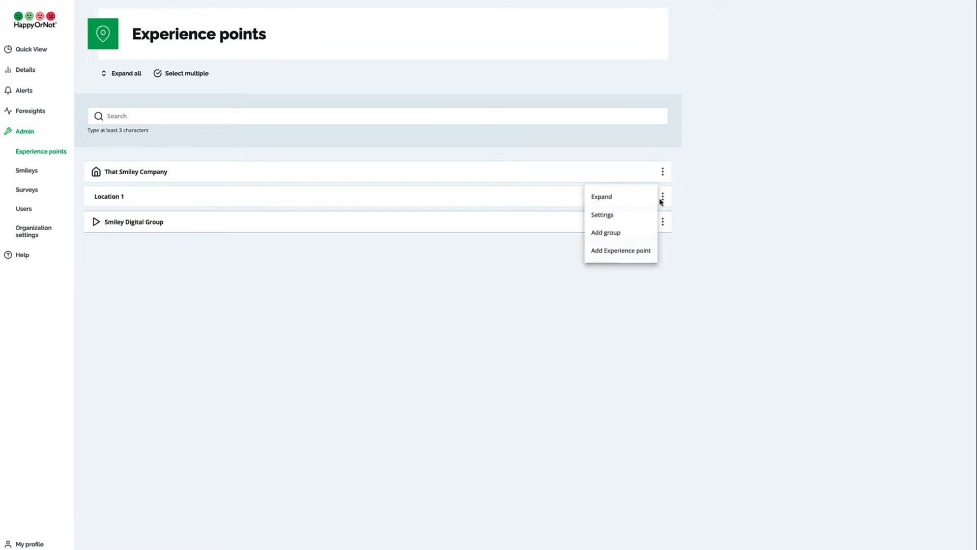
pyautogui.click(626, 218)
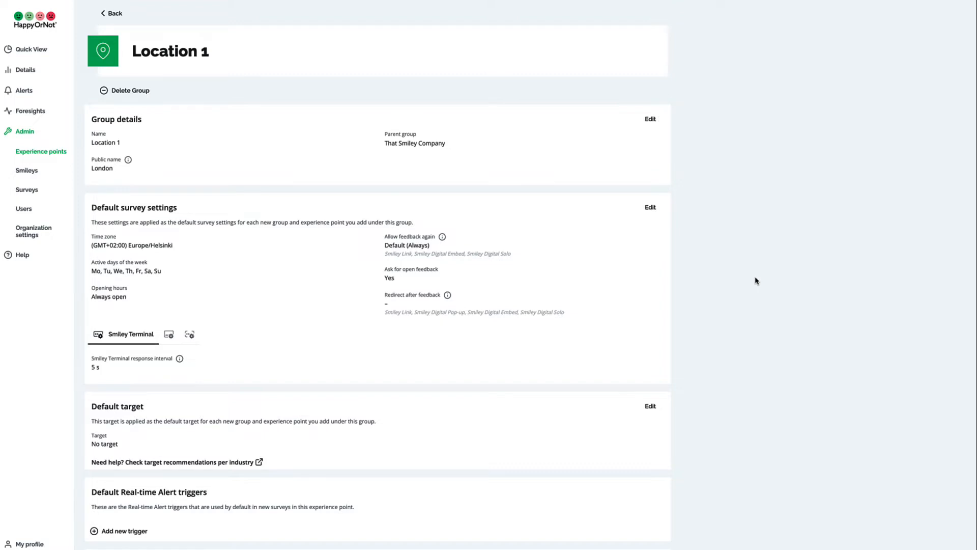
pyautogui.scroll(-3, 755, 281)
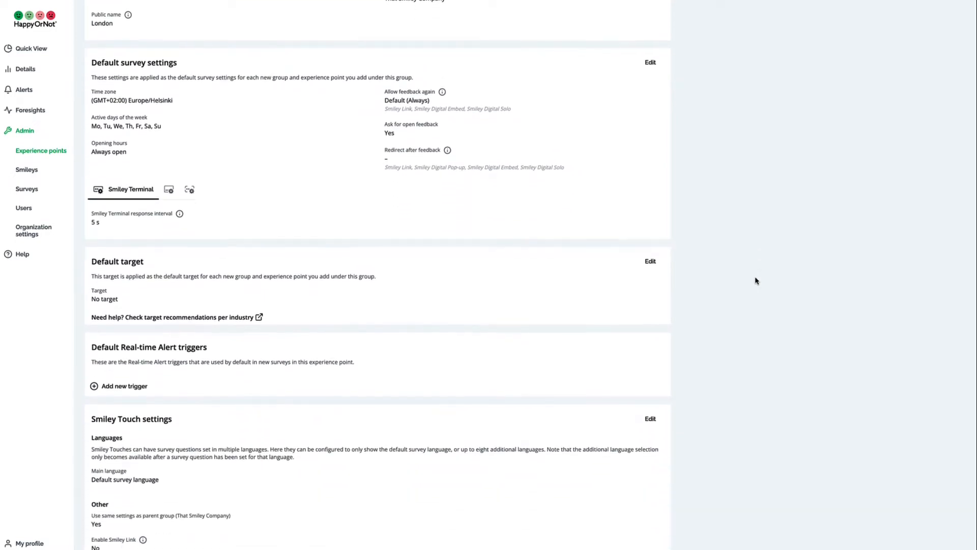
pyautogui.scroll(3, 756, 280)
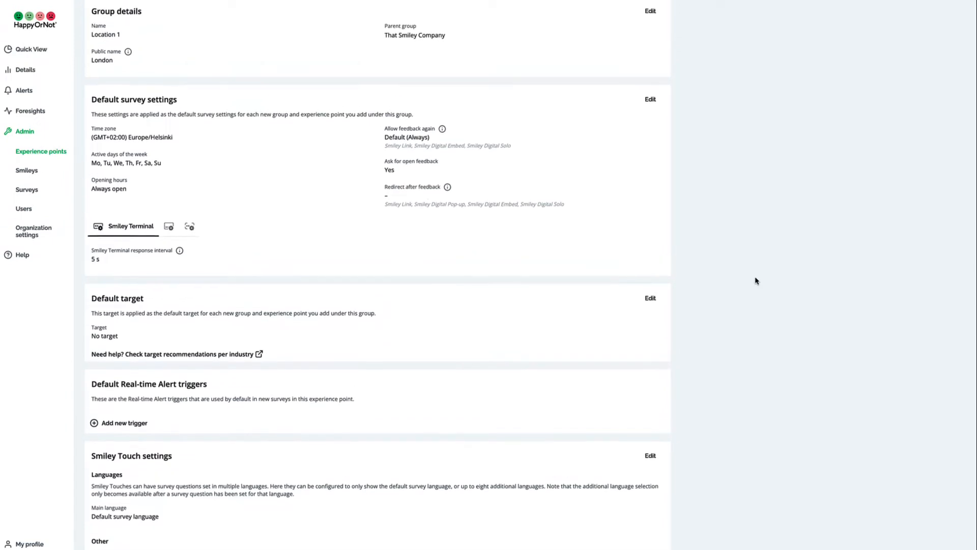
pyautogui.scroll(1, 756, 280)
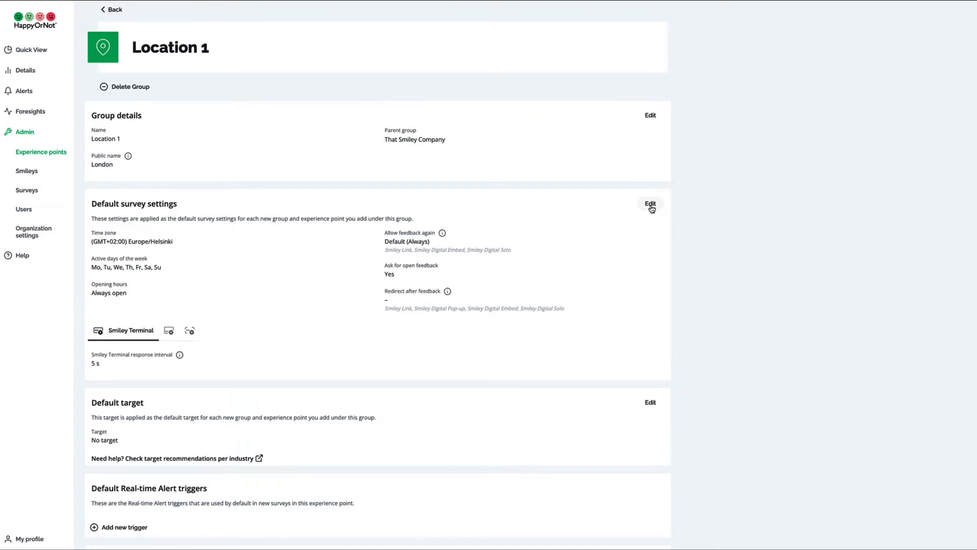
# Start editing Location 1's default survey settings and check the available time zones
pyautogui.click(650, 204)
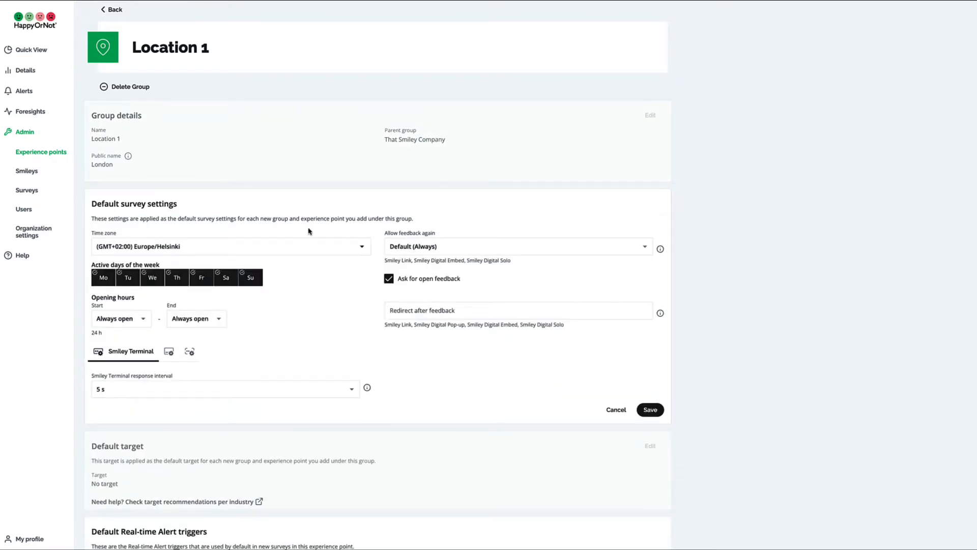
pyautogui.click(363, 248)
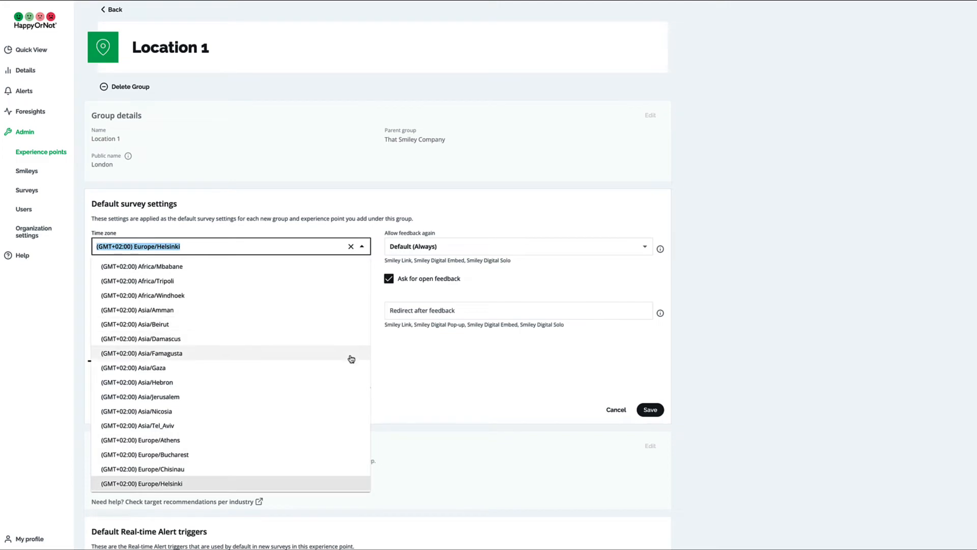
pyautogui.click(362, 248)
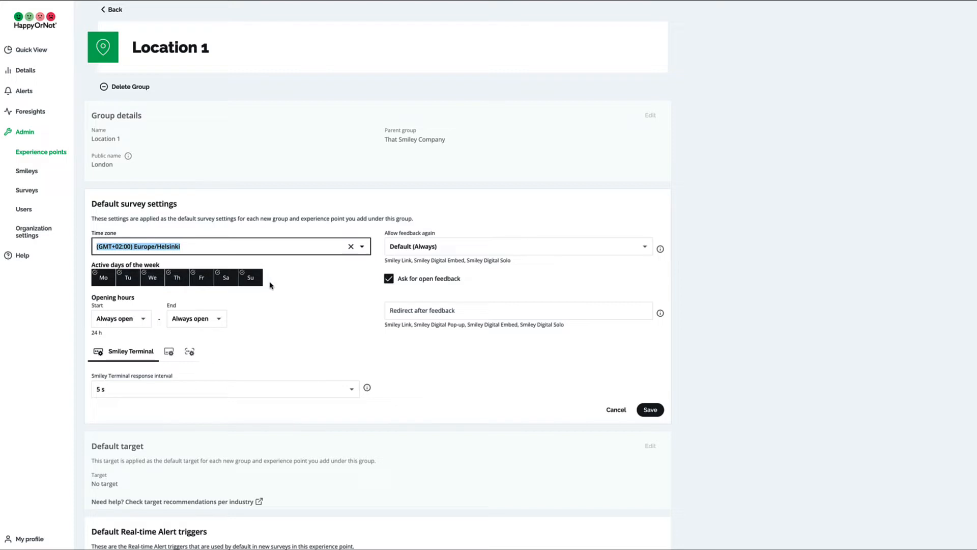
# Deactivate Sunday and Saturday as active days and check the start and end options for the opening hours
pyautogui.click(251, 281)
pyautogui.click(229, 282)
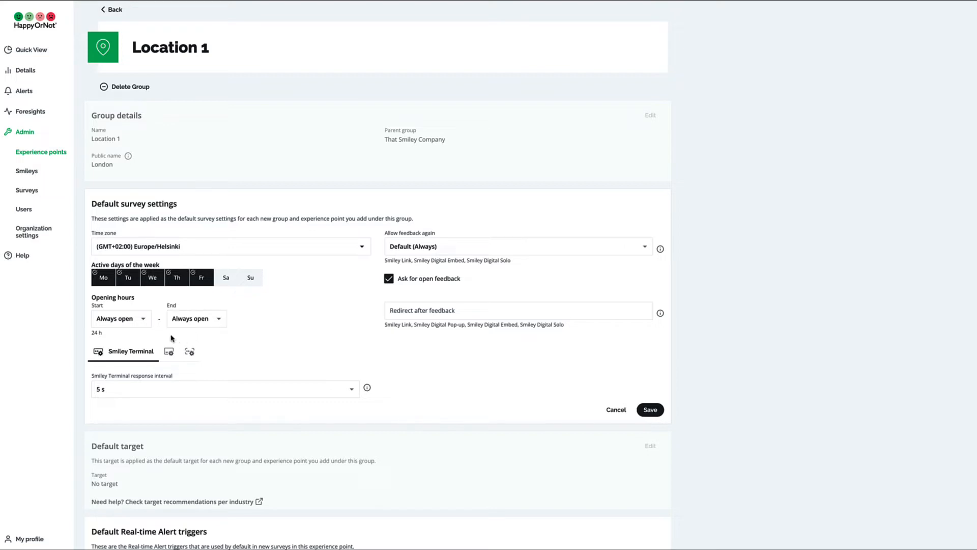
pyautogui.click(143, 322)
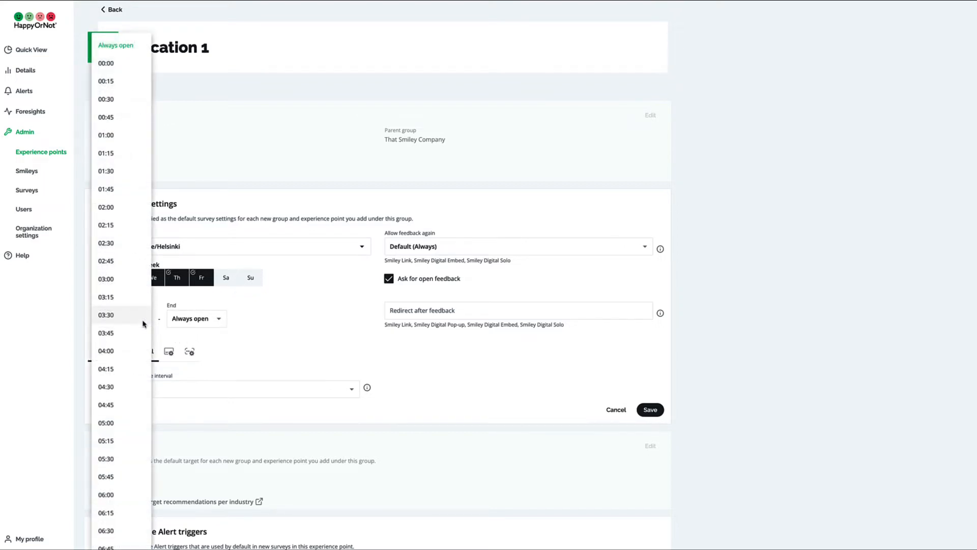
pyautogui.click(249, 325)
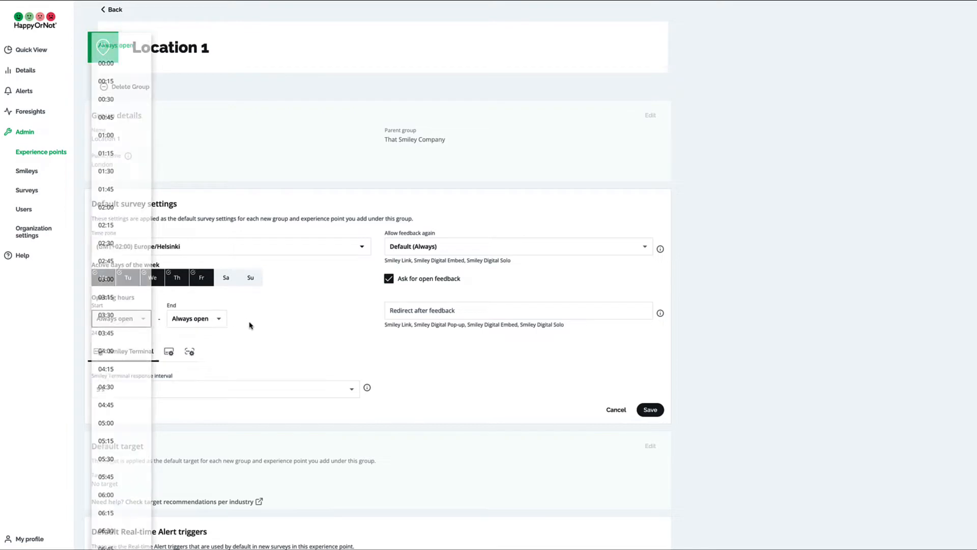
pyautogui.click(218, 321)
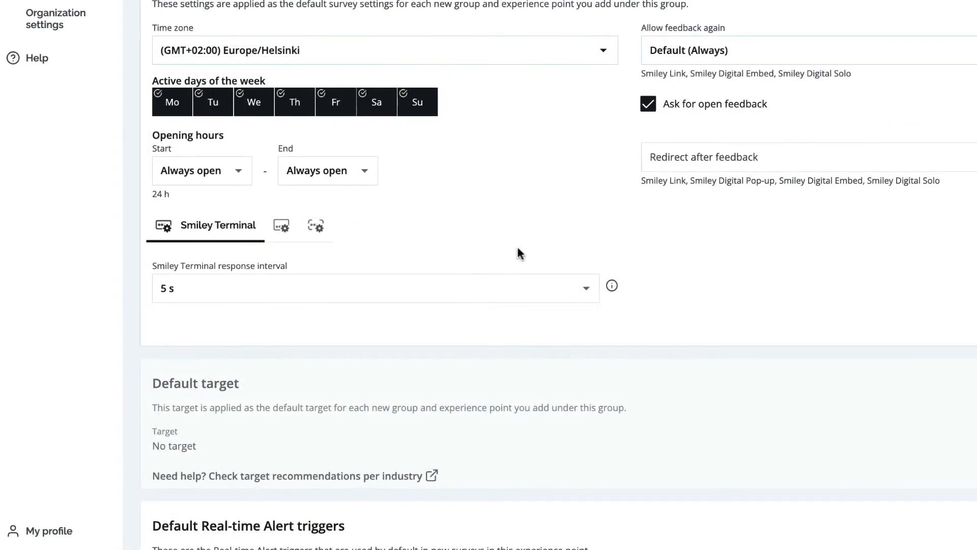
# Choose 5 s as the Smiley Terminal response interval and Default as the Smiley Touch UI navigation speed
pyautogui.click(585, 289)
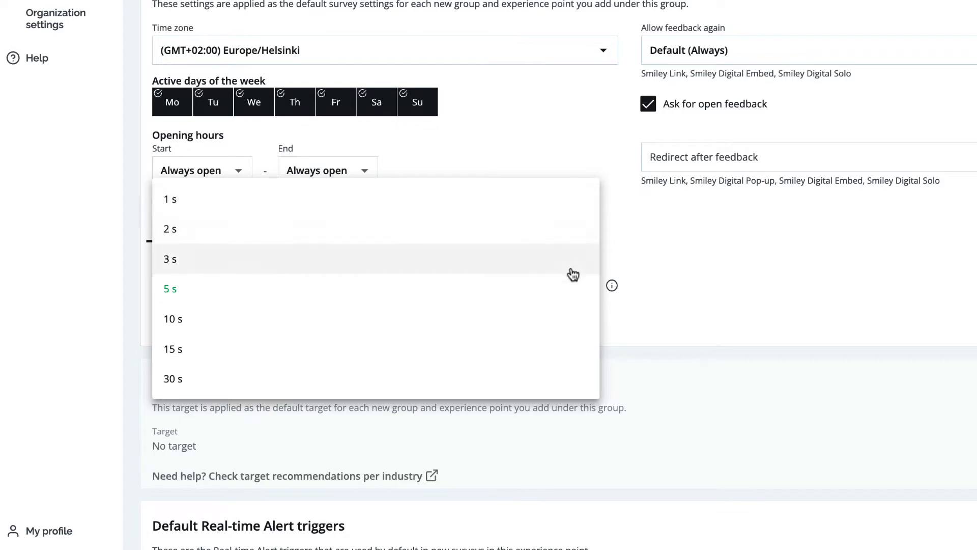
pyautogui.click(572, 290)
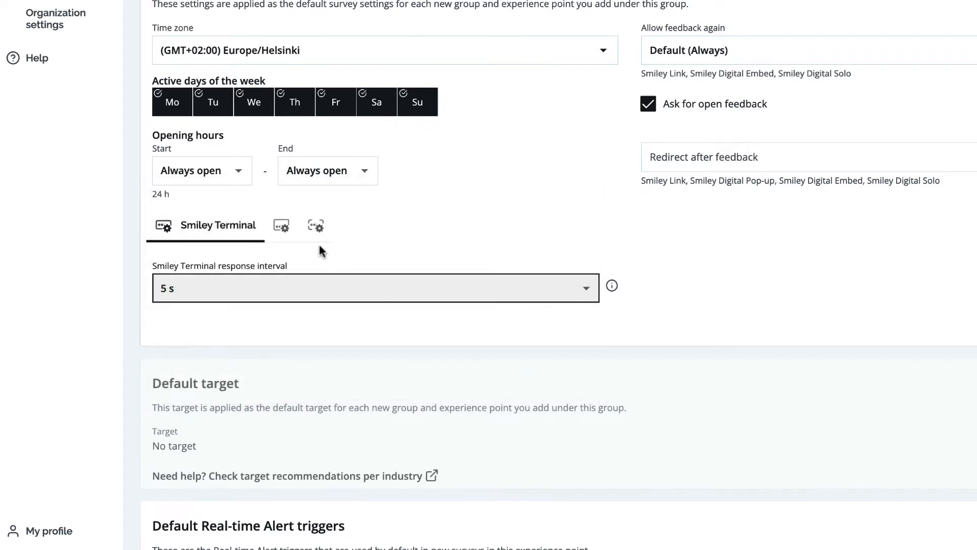
pyautogui.click(282, 231)
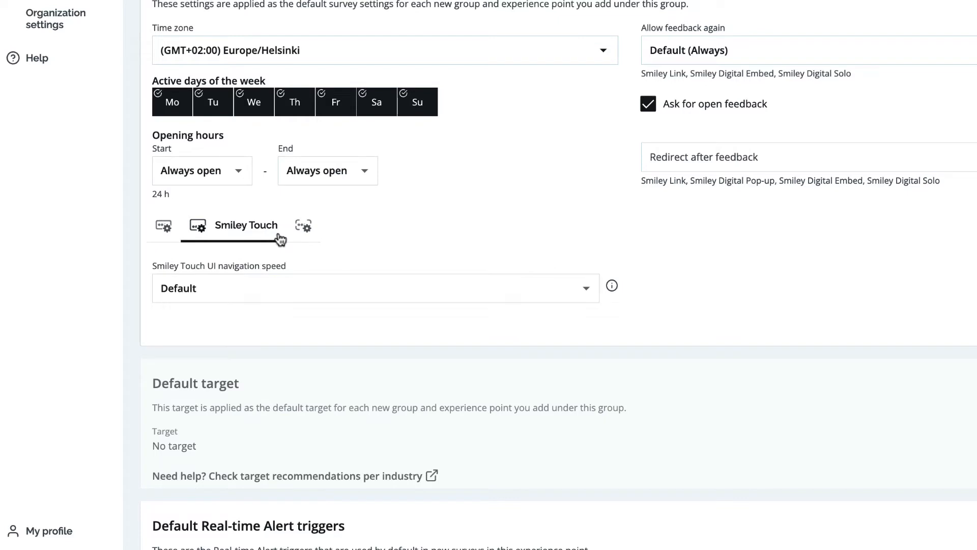
pyautogui.click(303, 301)
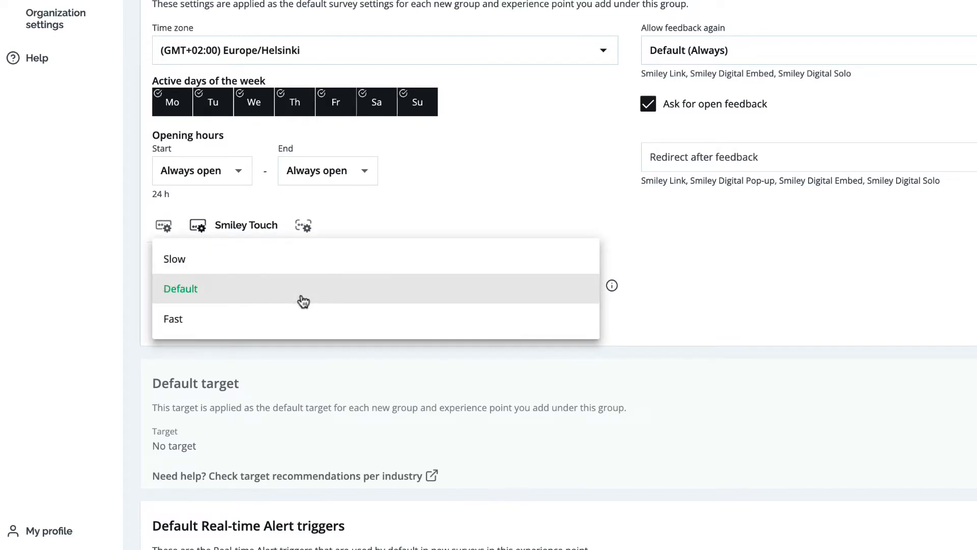
pyautogui.click(303, 301)
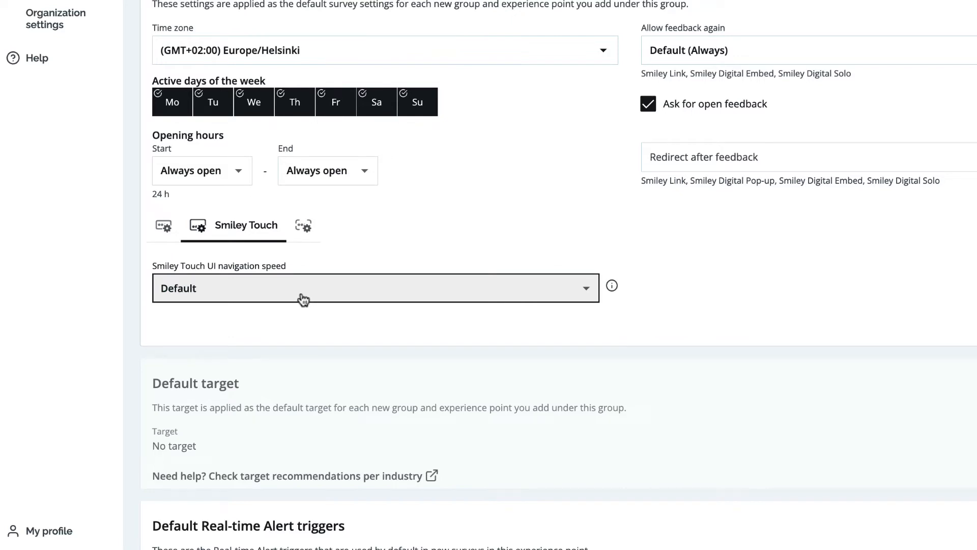
# Choose One week as the Smiley Digital frequency and Default (Always) for allowing feedback again
pyautogui.click(304, 230)
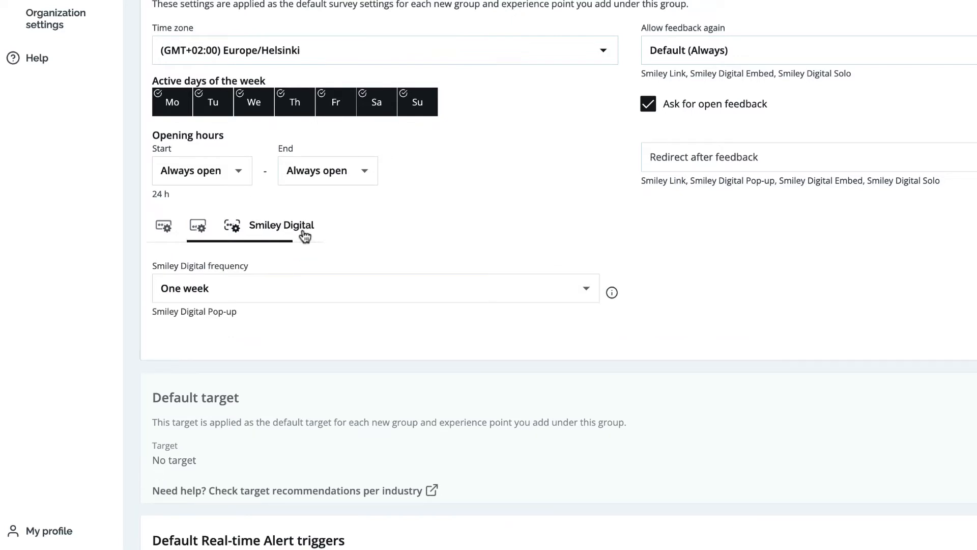
pyautogui.click(302, 291)
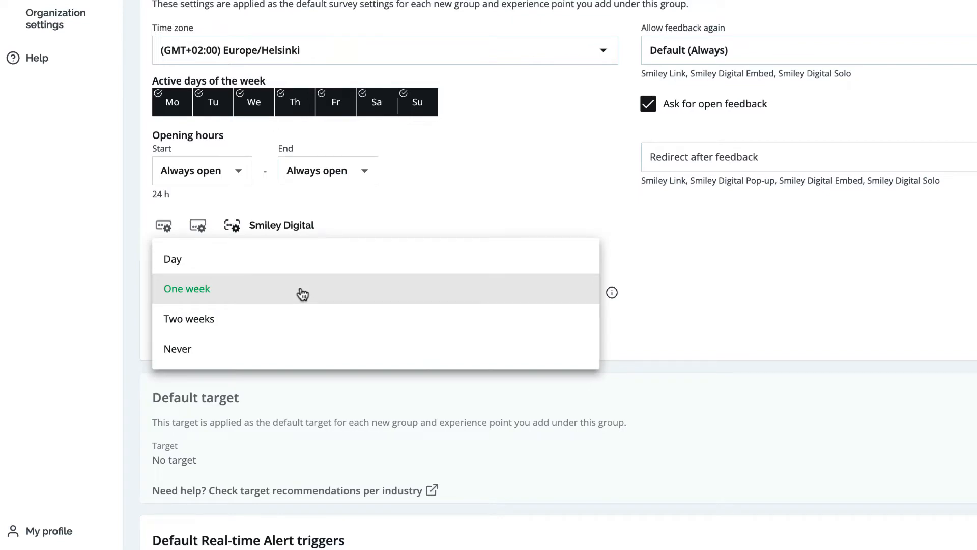
pyautogui.click(302, 294)
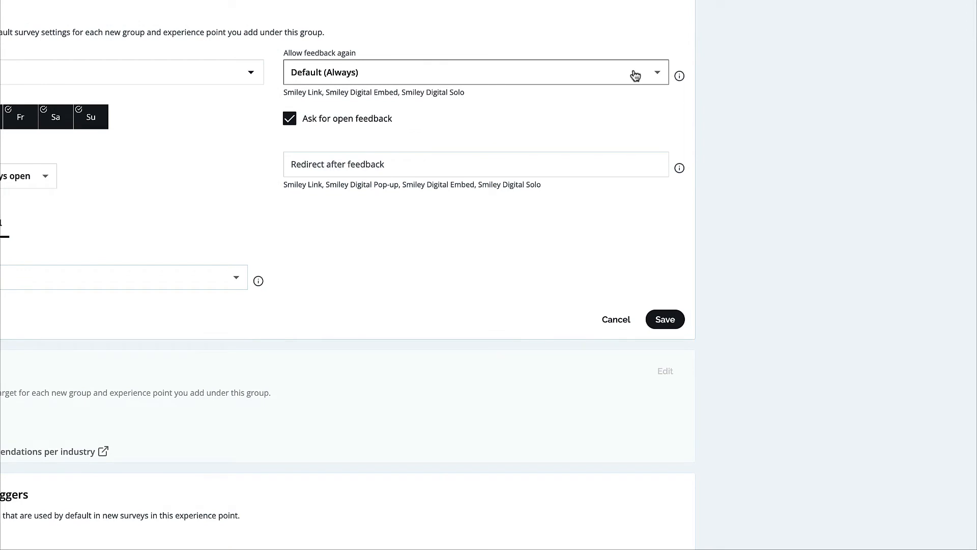
pyautogui.click(635, 74)
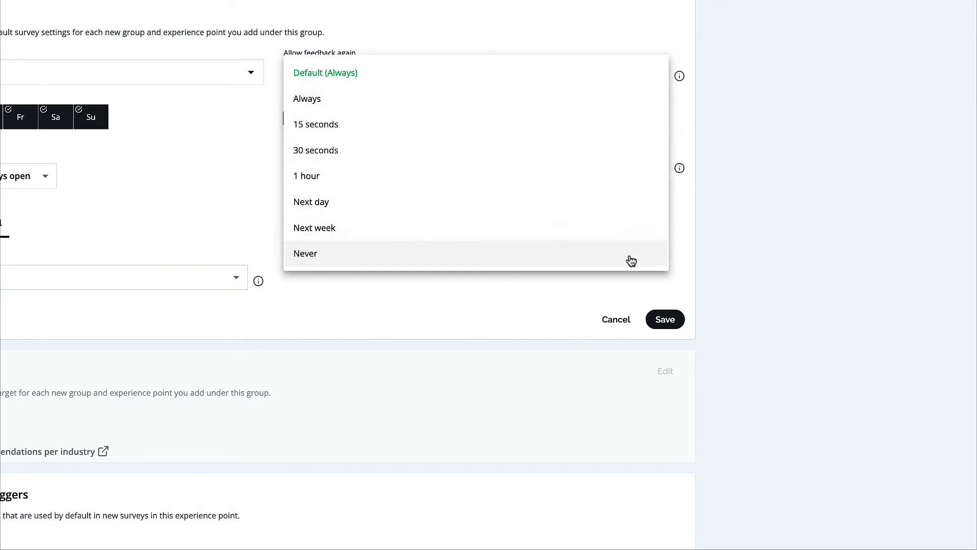
pyautogui.click(621, 73)
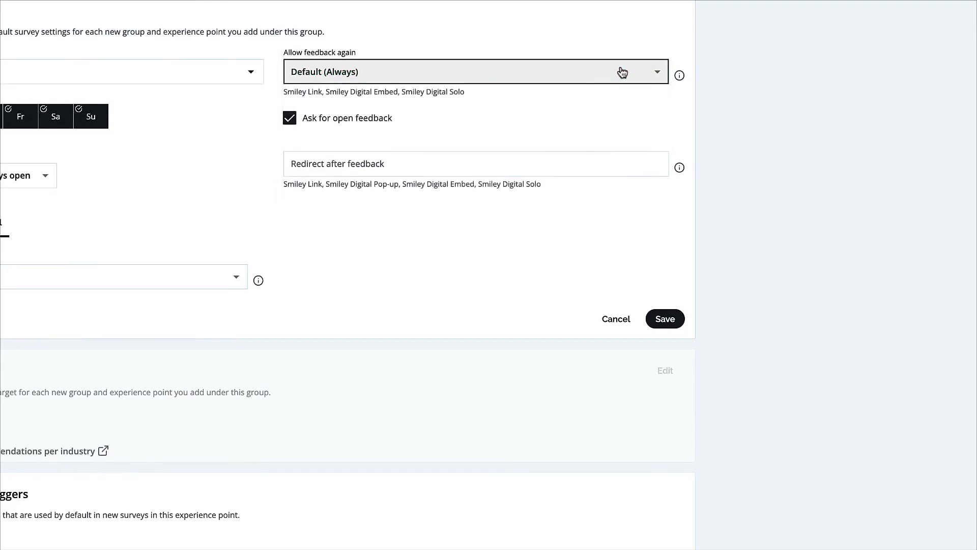
pyautogui.click(287, 125)
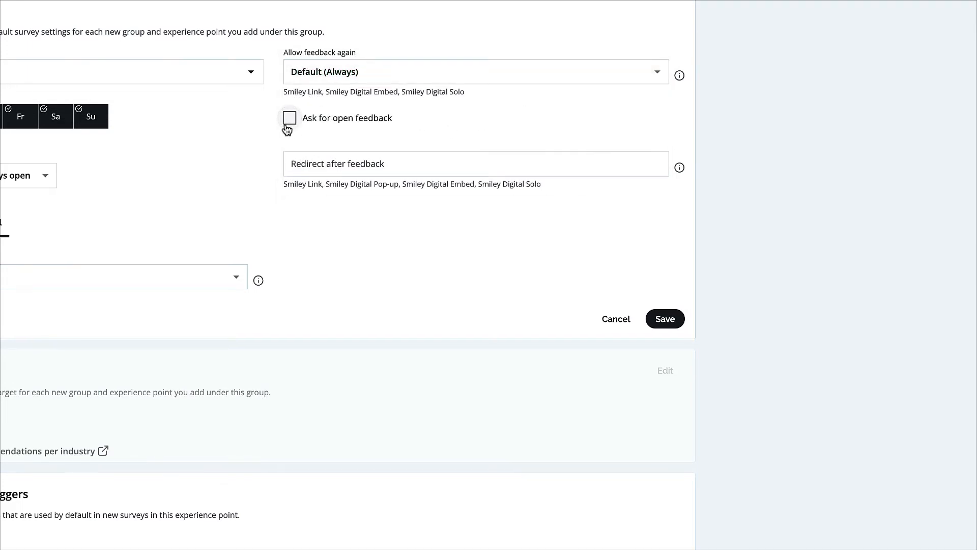
pyautogui.click(288, 126)
pyautogui.click(614, 165)
pyautogui.write('https://www.happy-or-not.com')
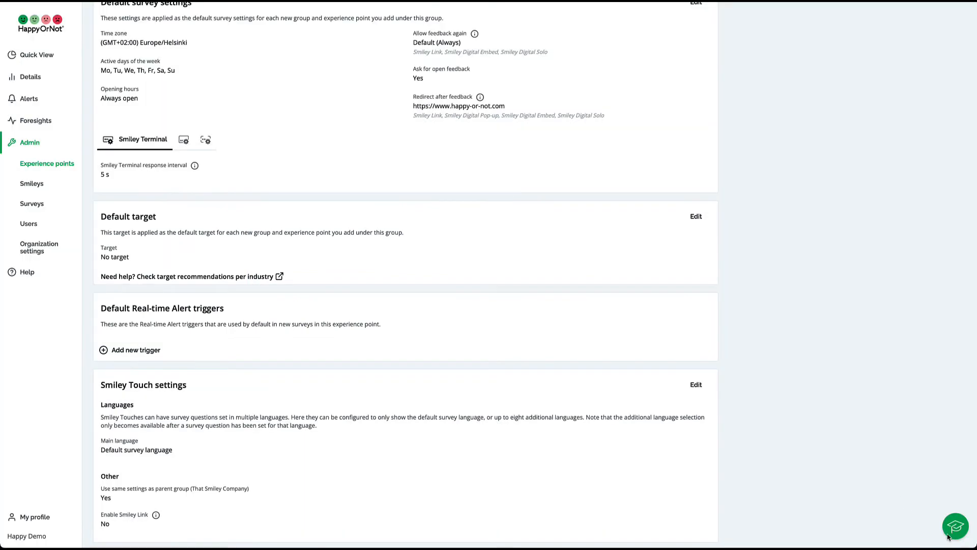
# Search the onboarding and training material for "target" and open the "Set a target" guide
pyautogui.click(954, 535)
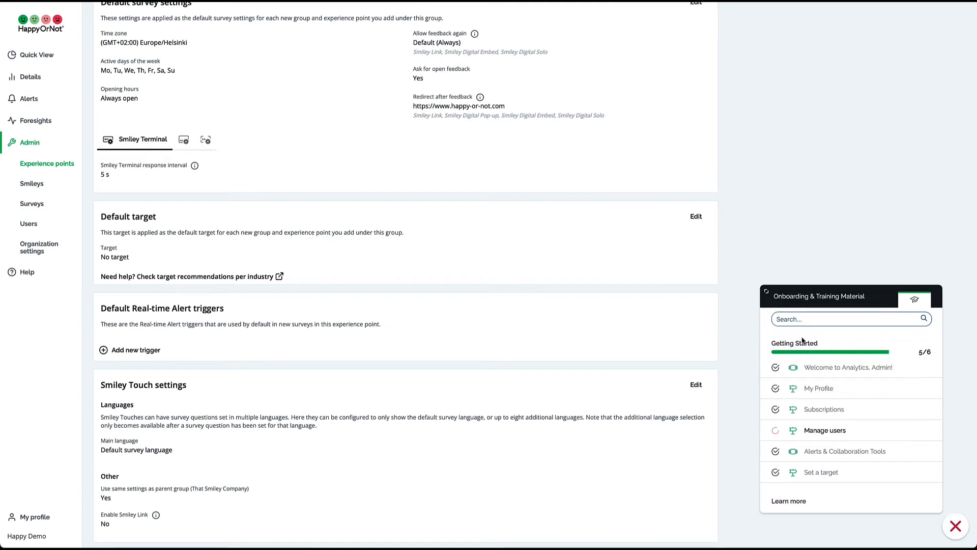
pyautogui.write('target')
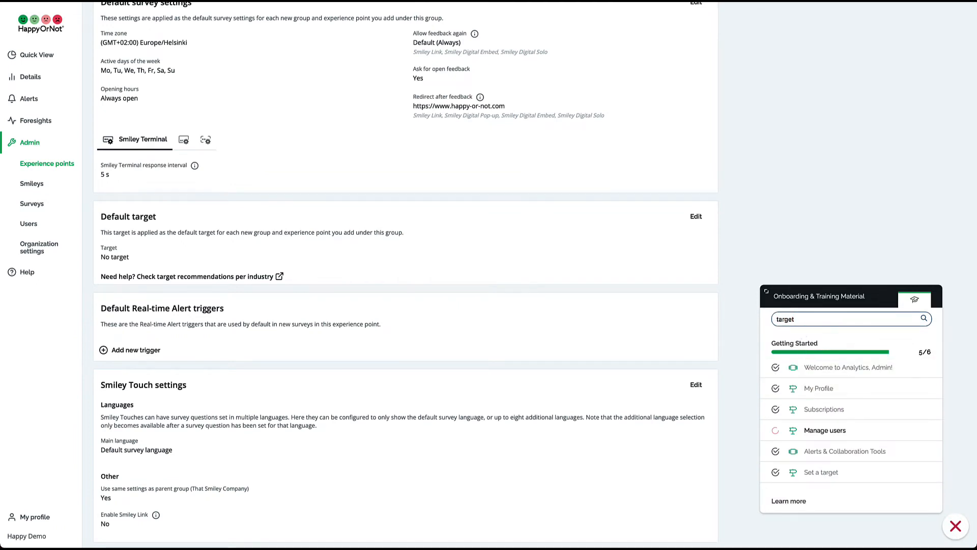
pyautogui.press('Return')
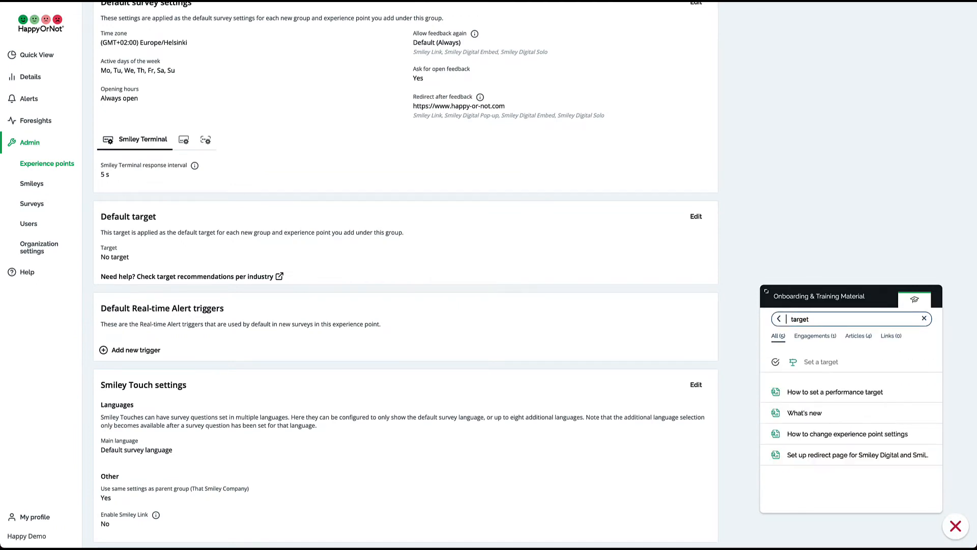
pyautogui.click(872, 368)
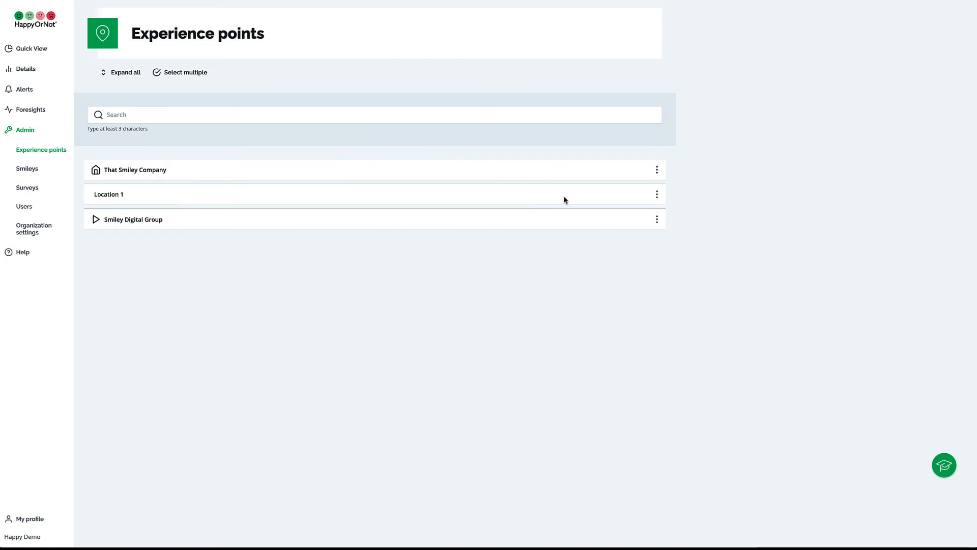
# Start a new experience point under Location 1 with the name Europe Webshop and the public name Happy Webshop
pyautogui.click(657, 195)
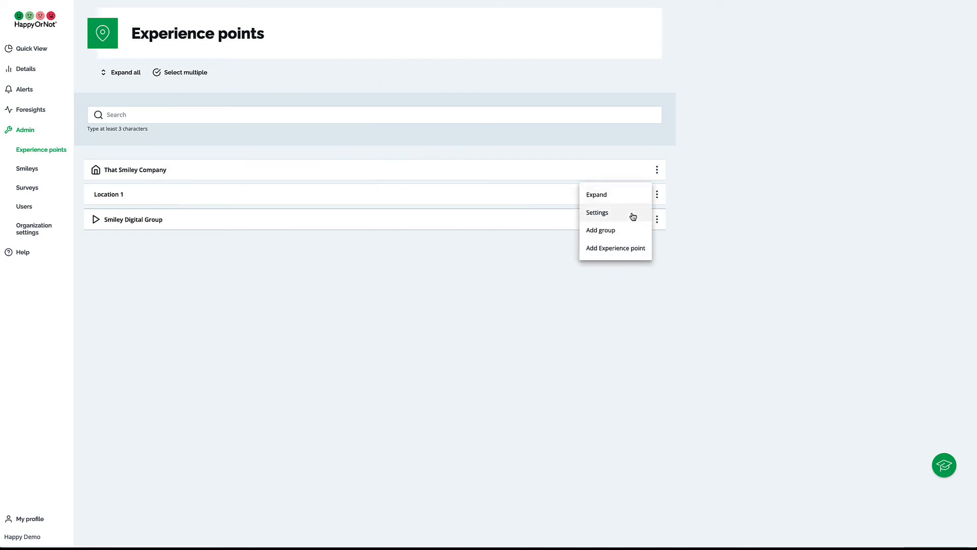
pyautogui.click(631, 248)
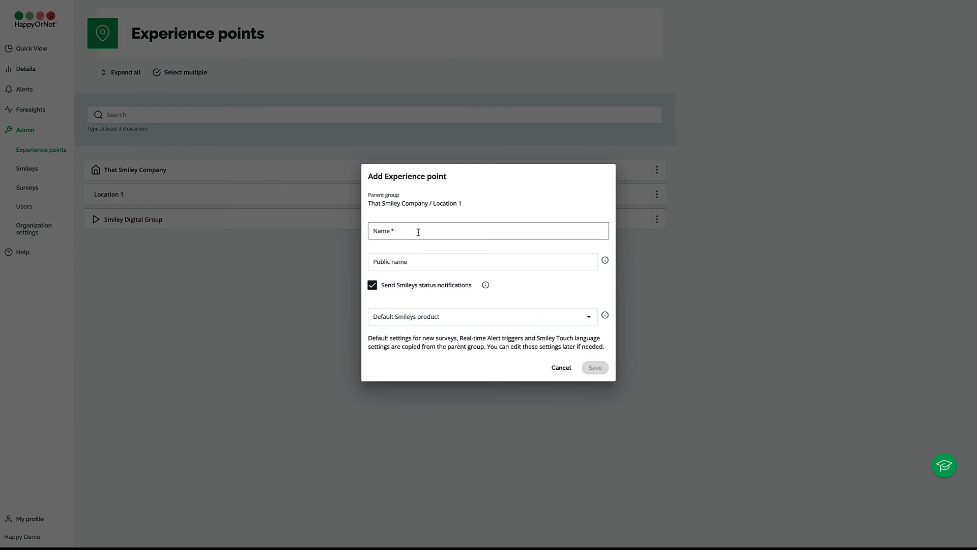
pyautogui.click(418, 232)
pyautogui.write('Europe Webshop')
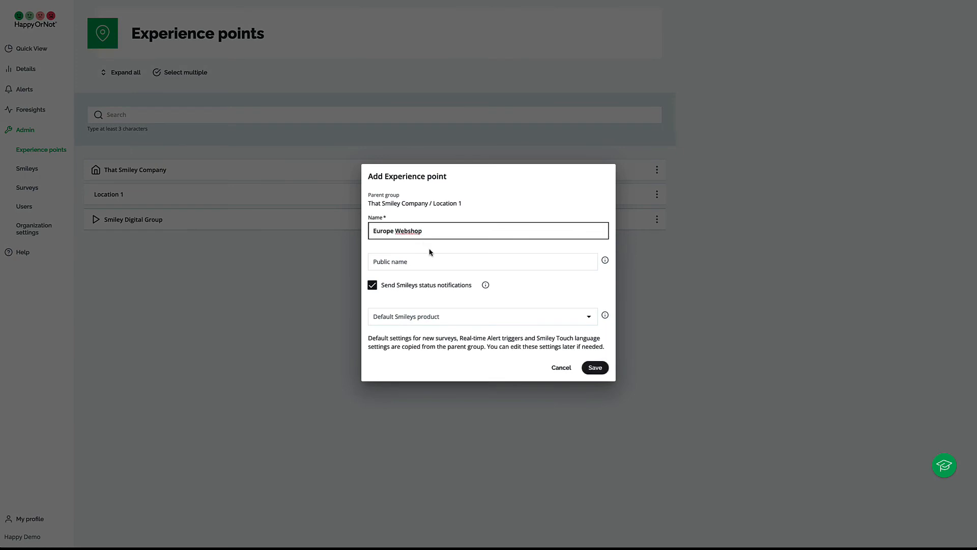
pyautogui.click(430, 264)
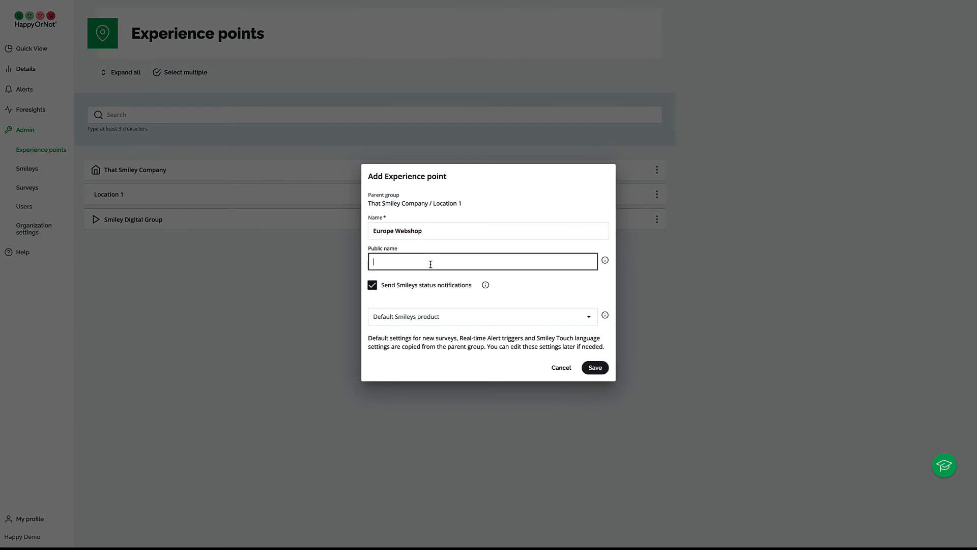
pyautogui.write('Happy Webshop')
# Choose That Smiley Company Smiley Digital as the default Smileys product and save the new experience point
pyautogui.click(500, 315)
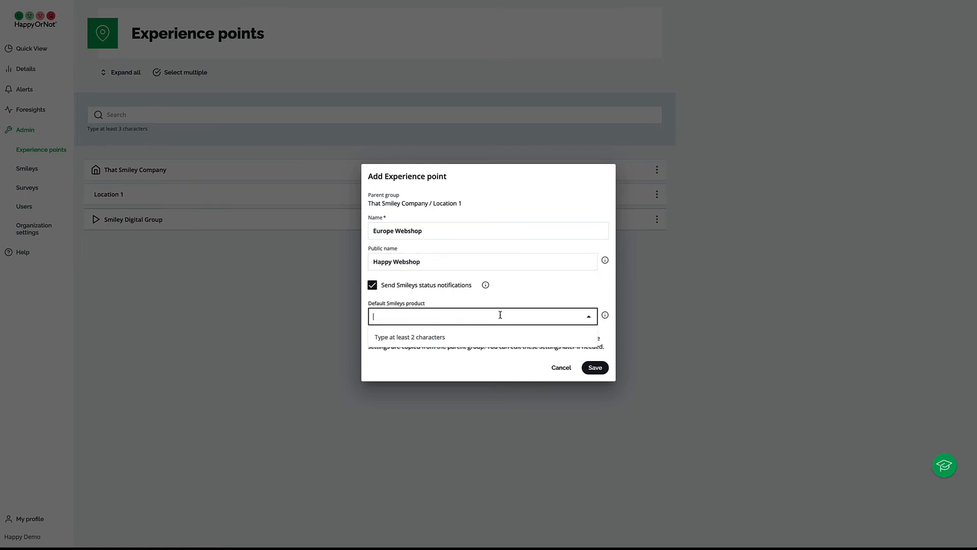
pyautogui.write('digi')
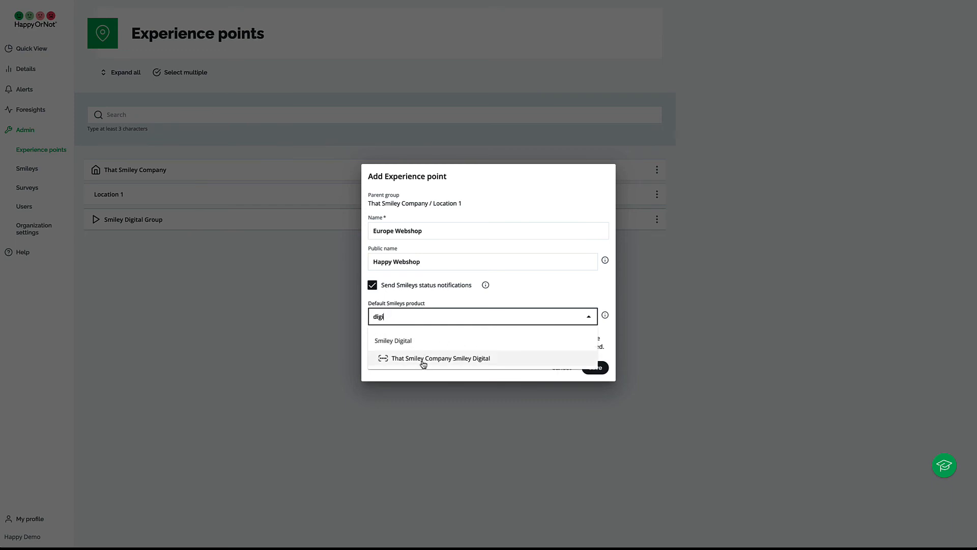
pyautogui.click(422, 360)
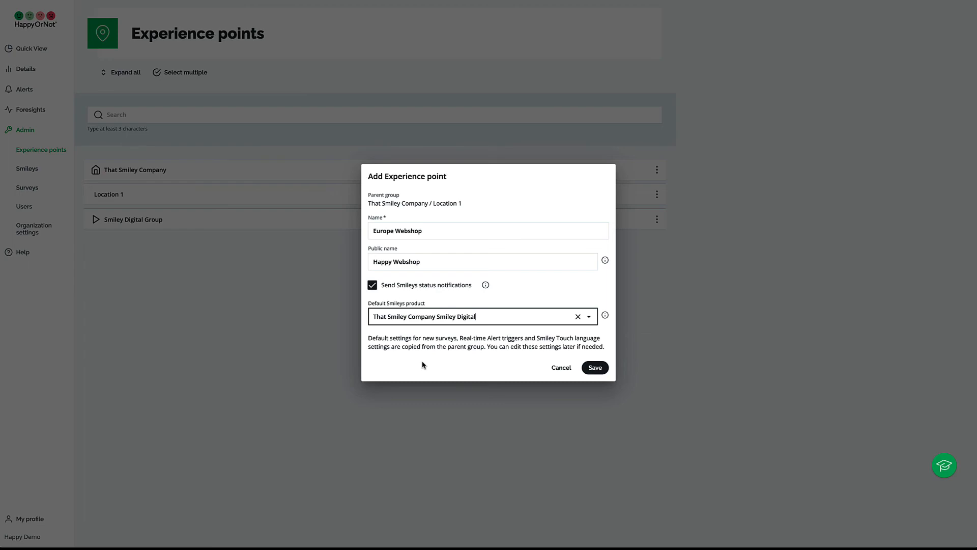
pyautogui.click(595, 367)
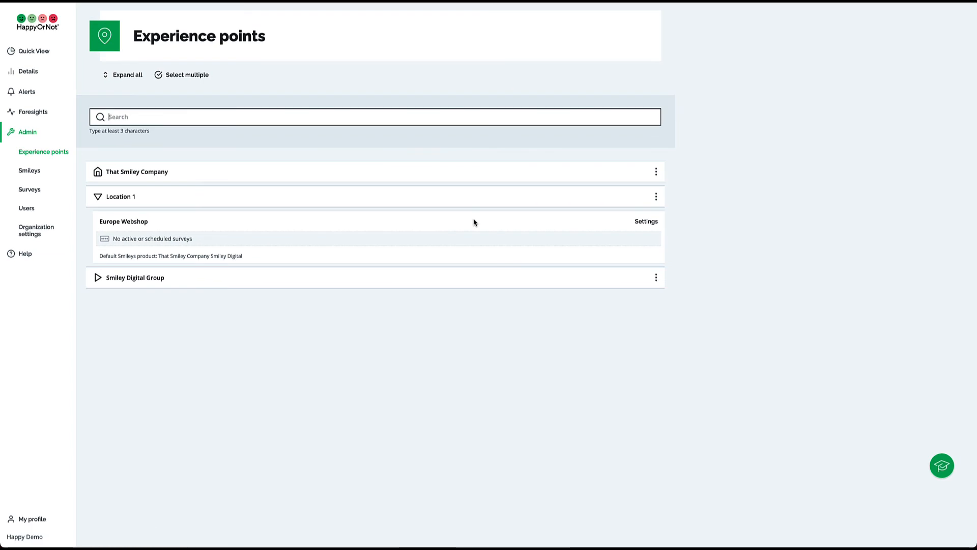
# Review the Europe Webshop experience point's settings, including the editable default survey settings, without changing anything
pyautogui.click(648, 223)
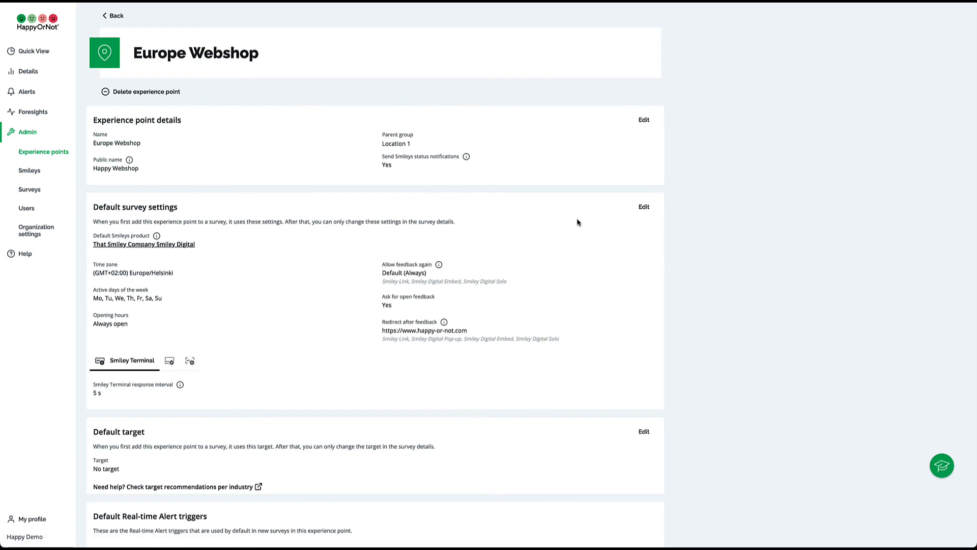
pyautogui.scroll(-4, 577, 222)
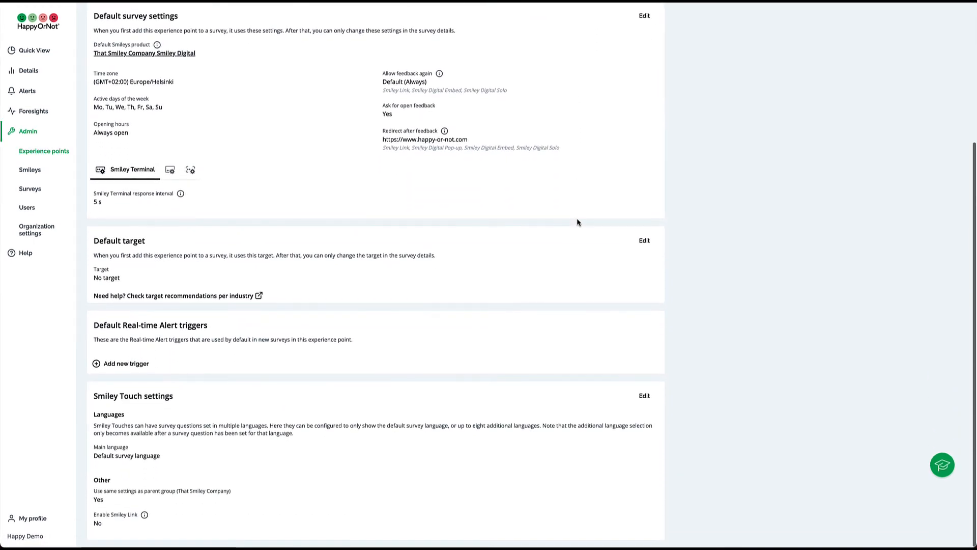
pyautogui.scroll(3, 577, 223)
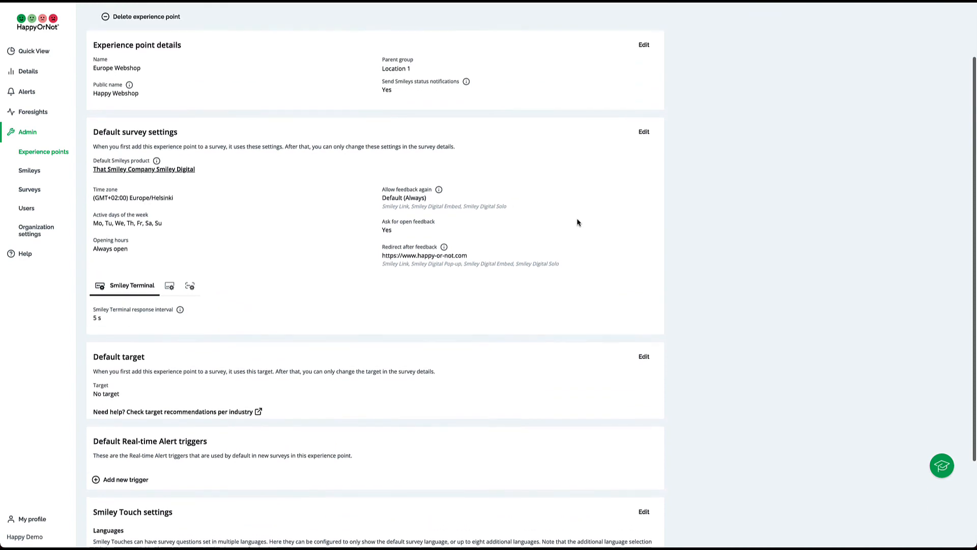
pyautogui.scroll(2, 577, 223)
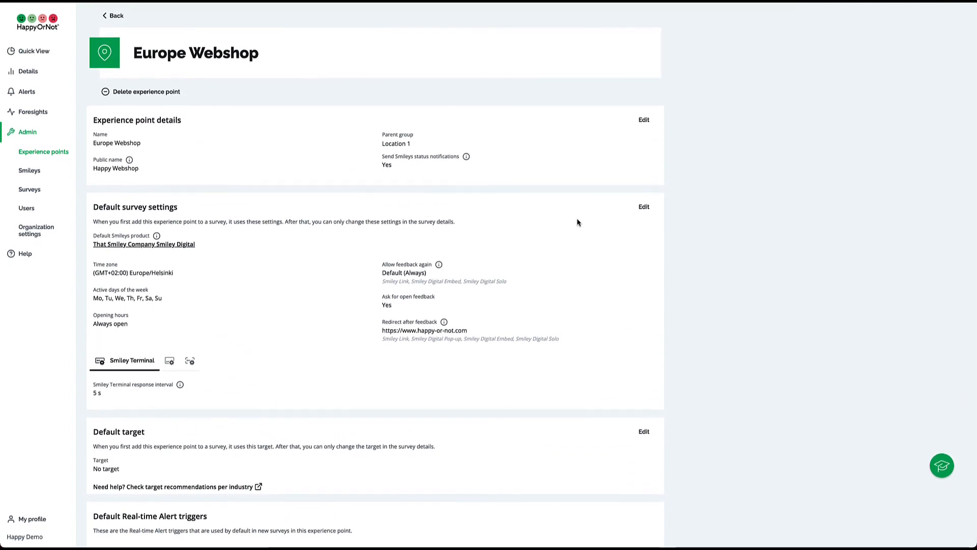
pyautogui.click(644, 207)
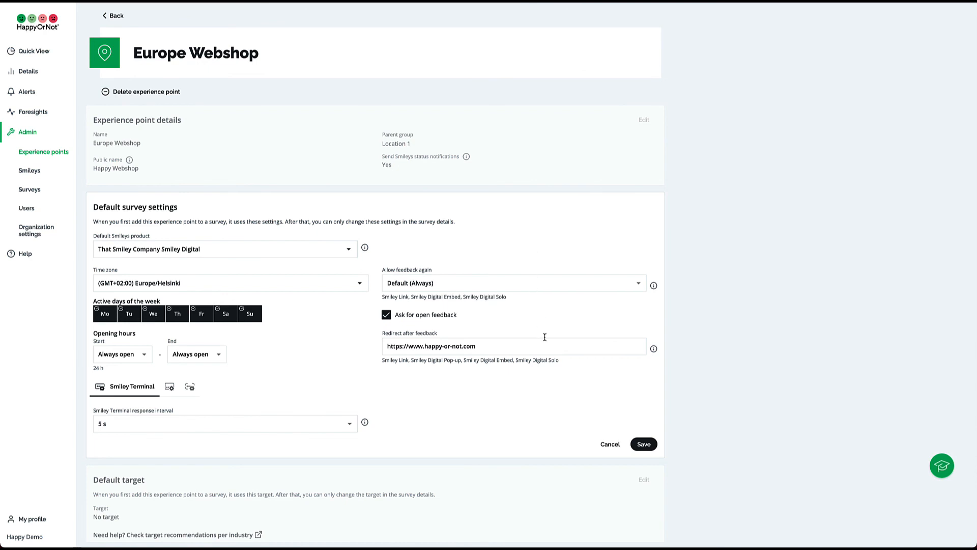
pyautogui.click(609, 444)
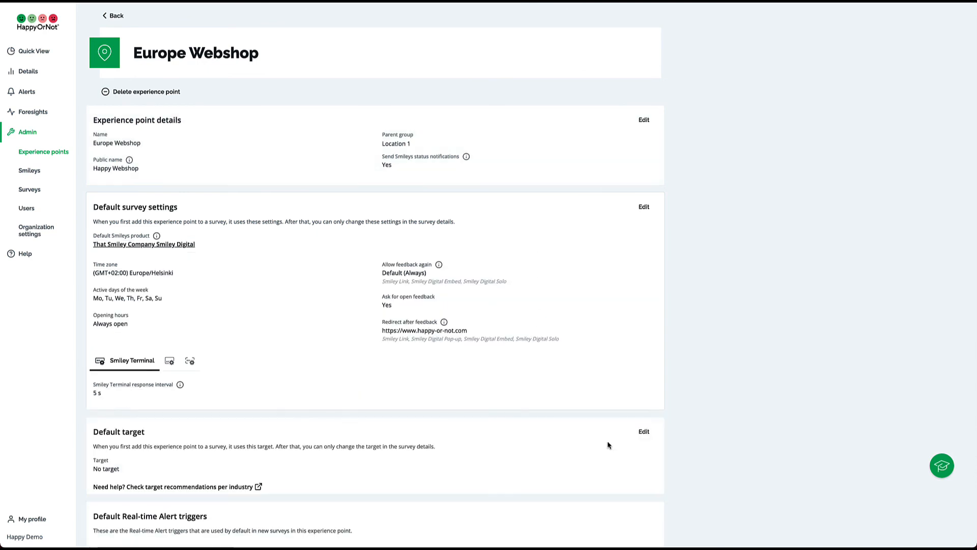